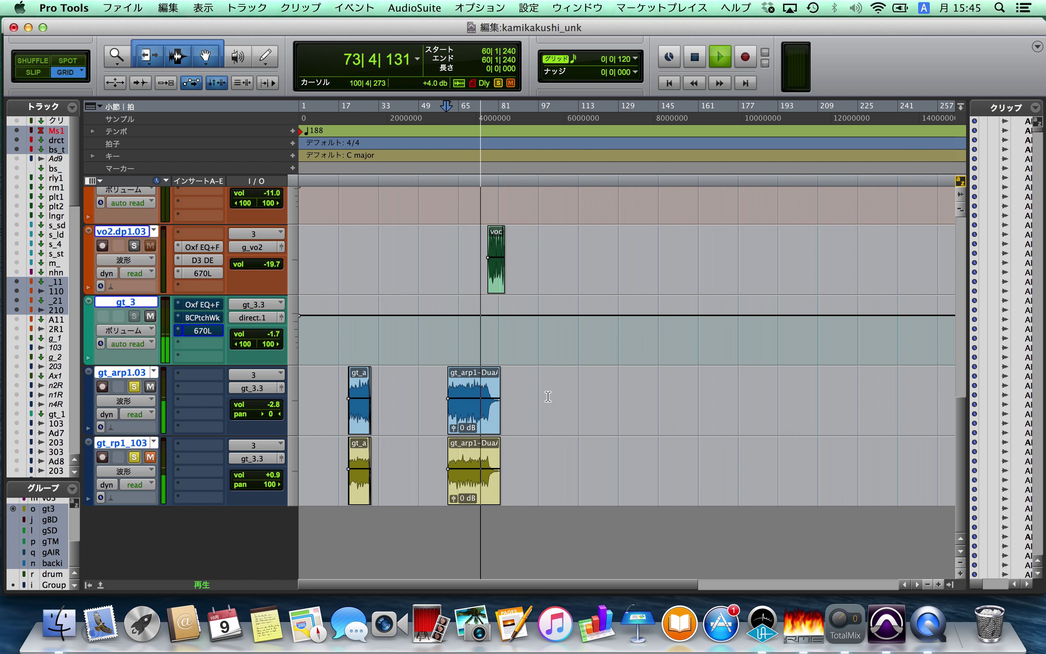
Play the gt_rp1_103 guitar alone from bar 60 and centre its pan at 0
key("space")
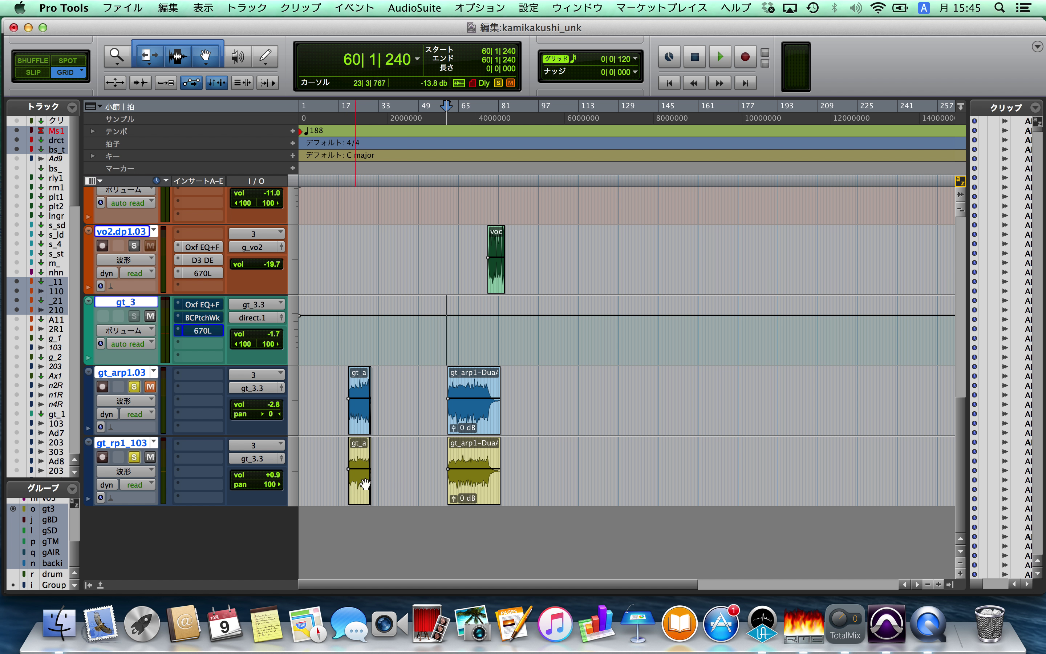
key("space")
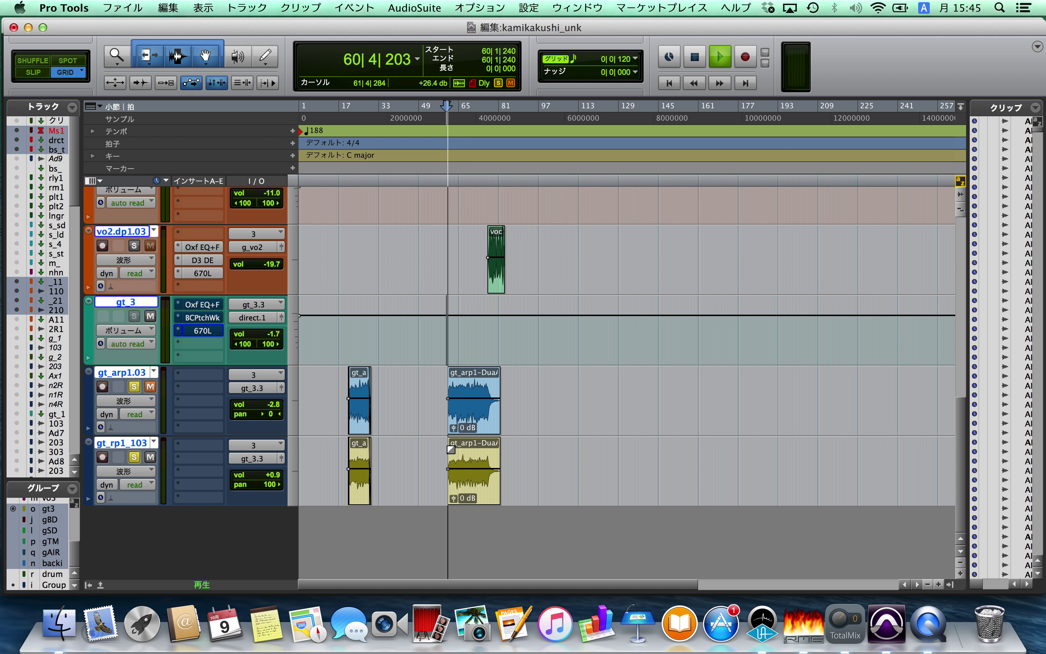
left_click(271, 488, "alt")
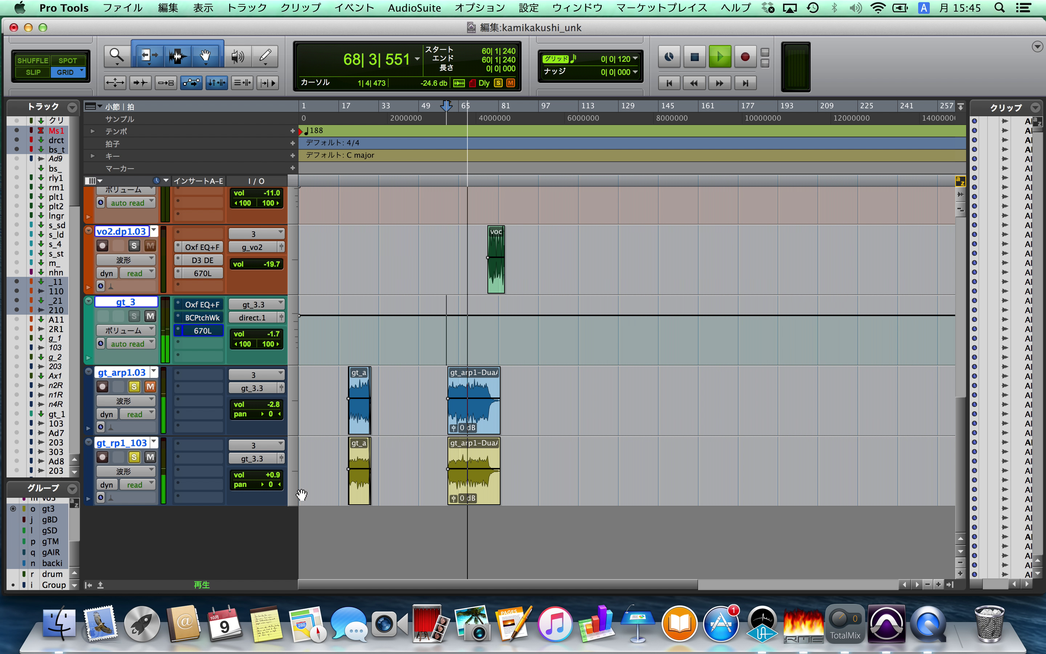
Play the gt_arp1.03 guitar alone from bar 60, and unmute gt_rp1_103 so both guitars sound together
key("space")
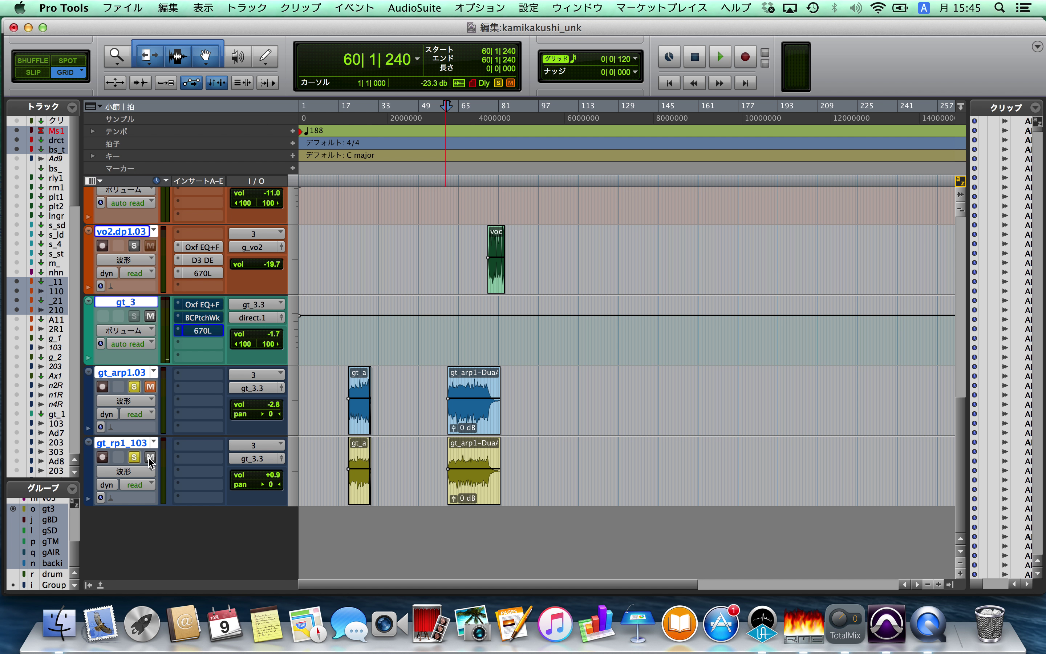
key("space")
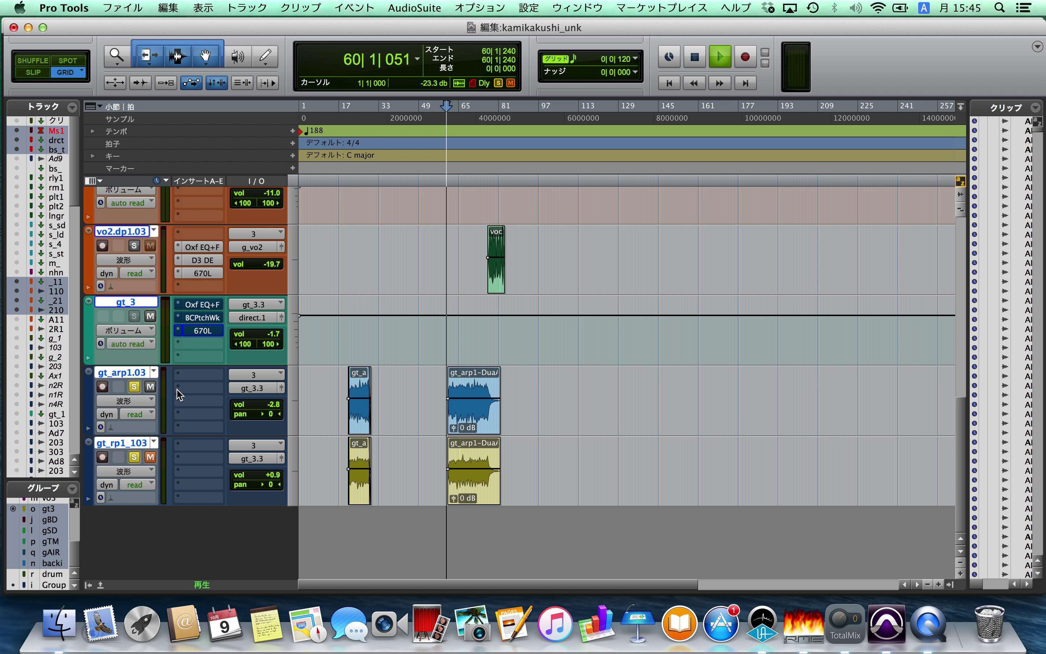
left_click(151, 458)
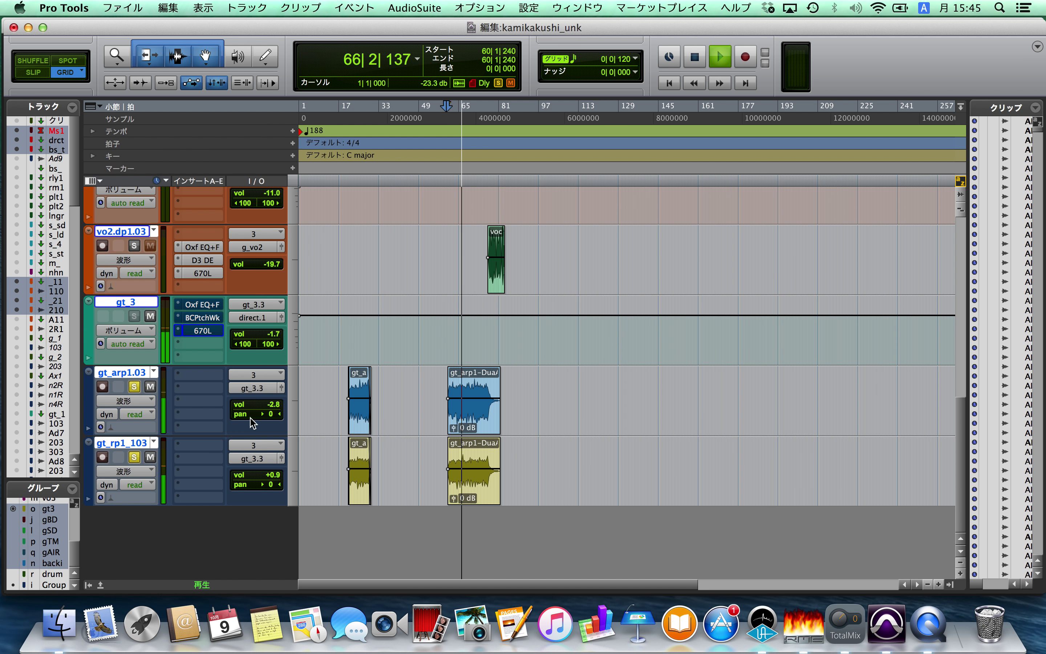
Pan gt_arp1.03 to 100 left and gt_rp1_103 to 100 right, and stop playback
left_click_drag(270, 416, 215, 420)
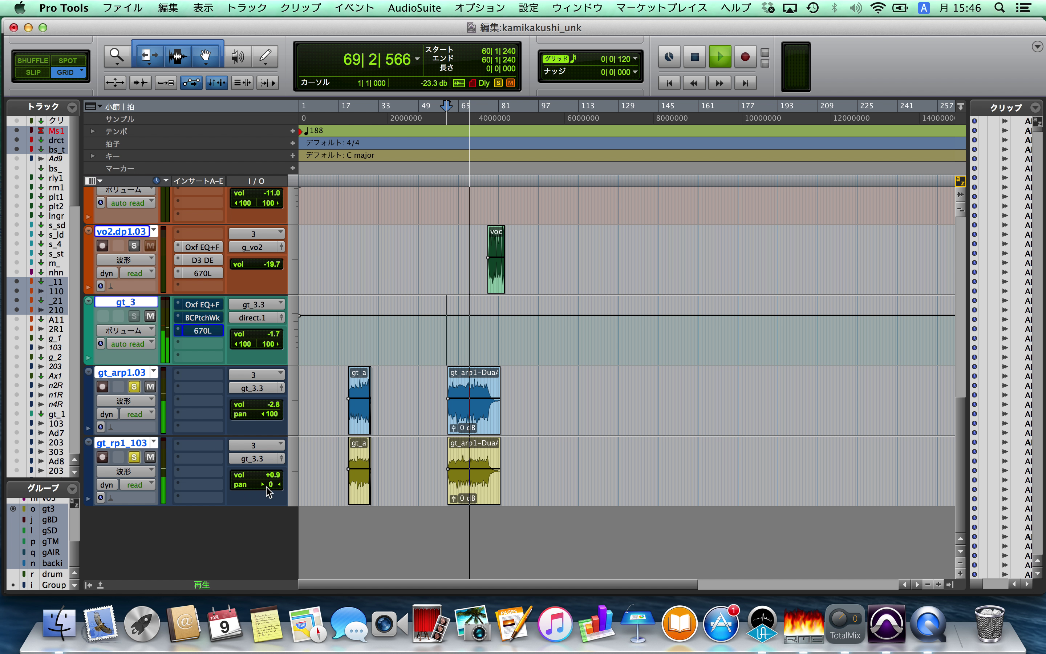
left_click_drag(270, 484, 353, 505)
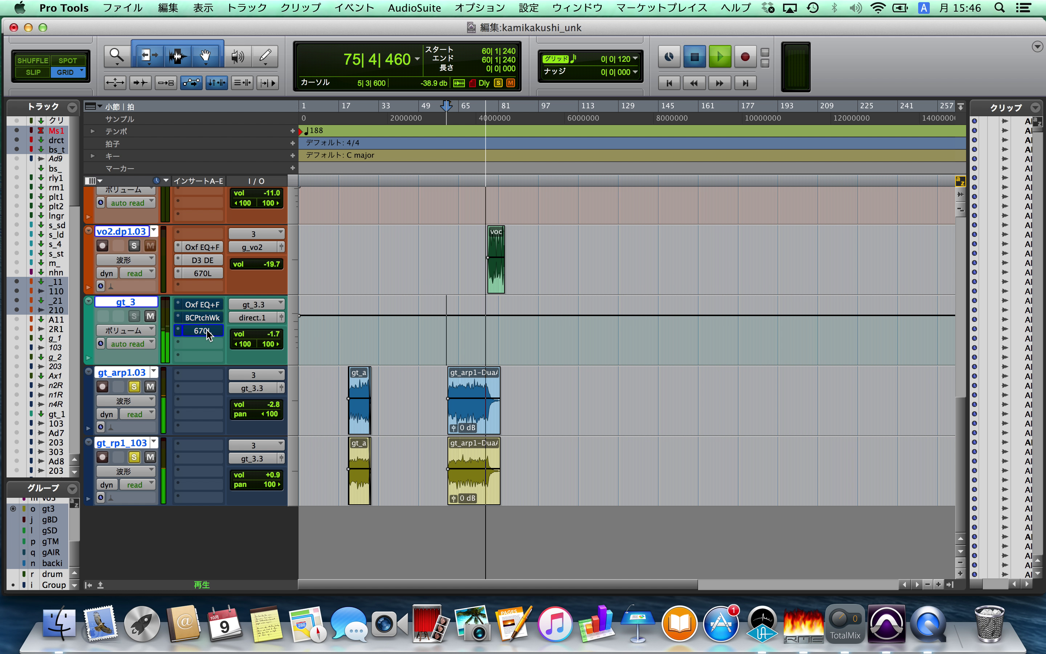
key("space")
Open the Oxford EQ on gt_3 and, during playback, take the EQ and BCPtchWk inserts out of bypass
left_click(212, 306)
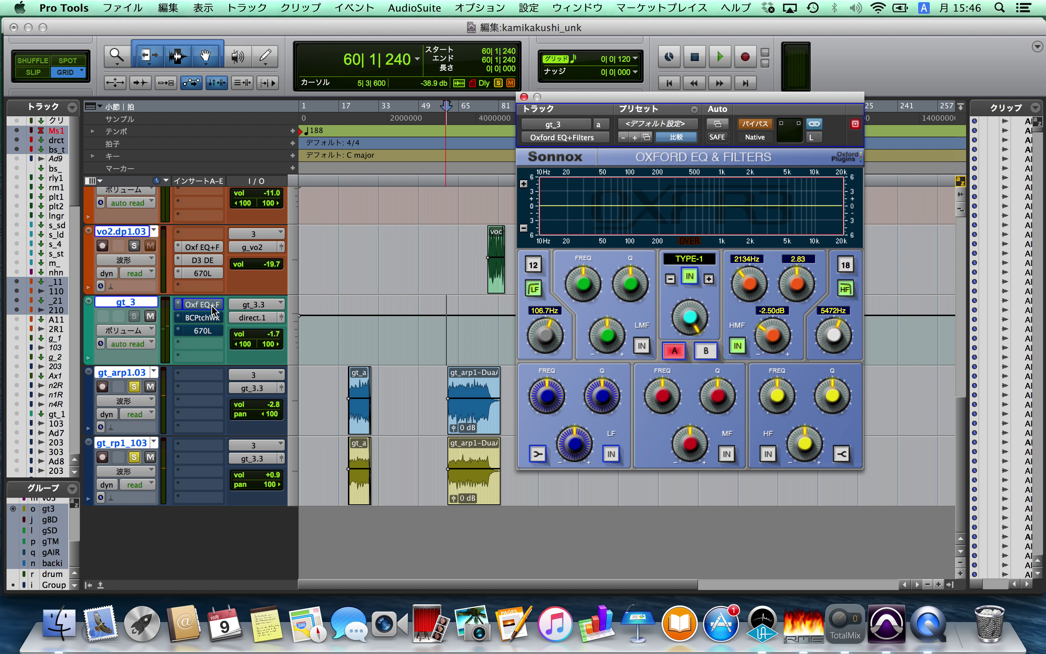
key("space")
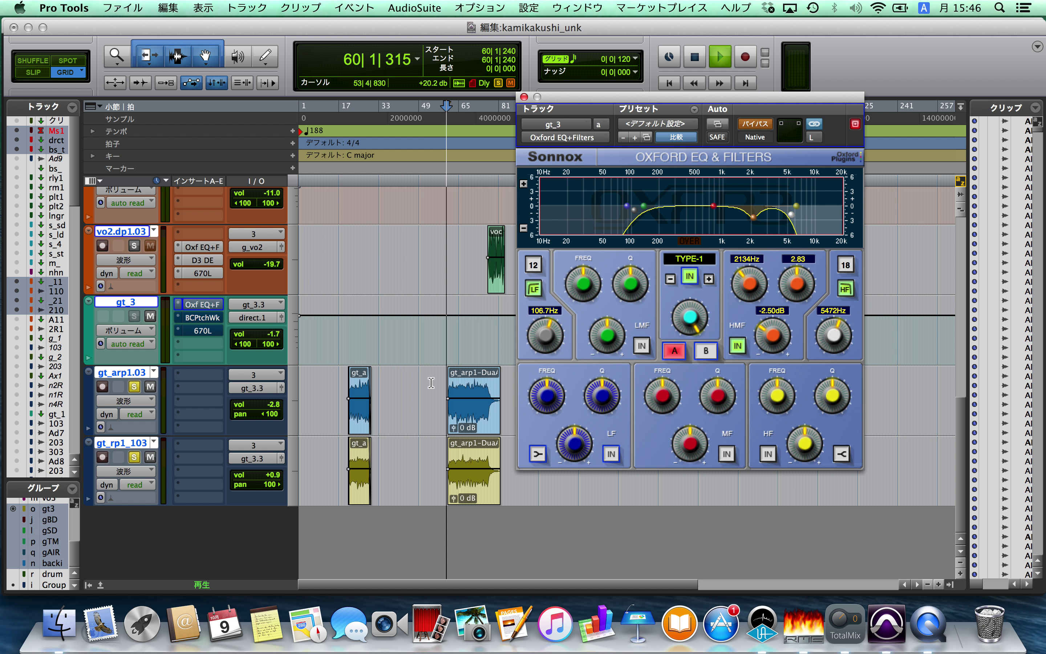
left_click(205, 308, "super")
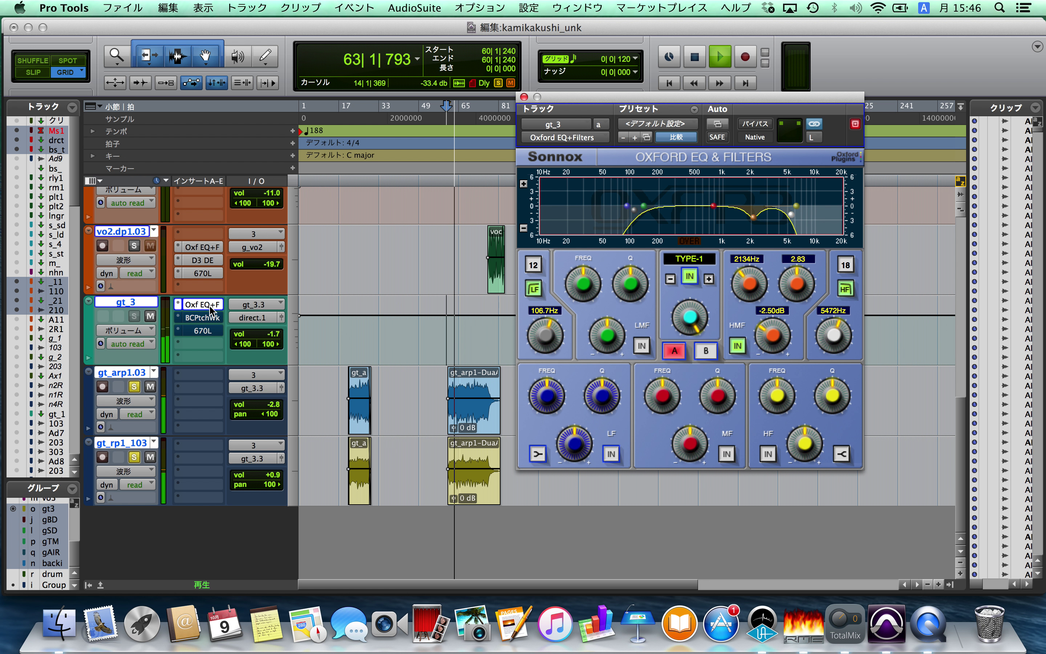
left_click(209, 321)
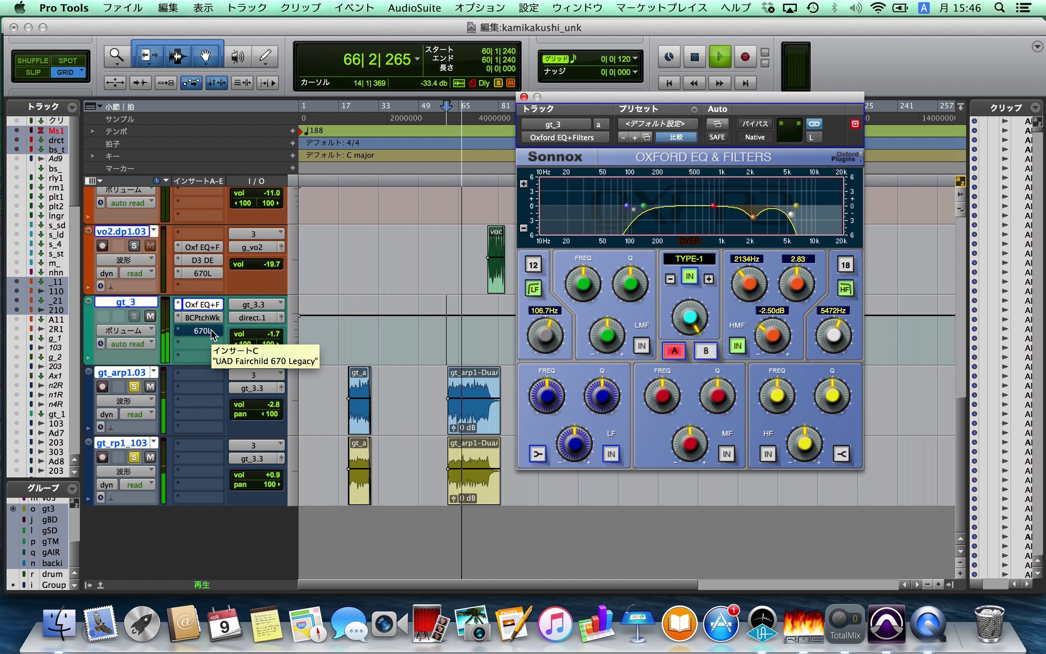
Set the direct track's fader to +4.0 dB in the mixer, and take gt_3's 670L insert out of bypass
key("super+equal")
left_click(128, 429)
left_click_drag(128, 429, 130, 433)
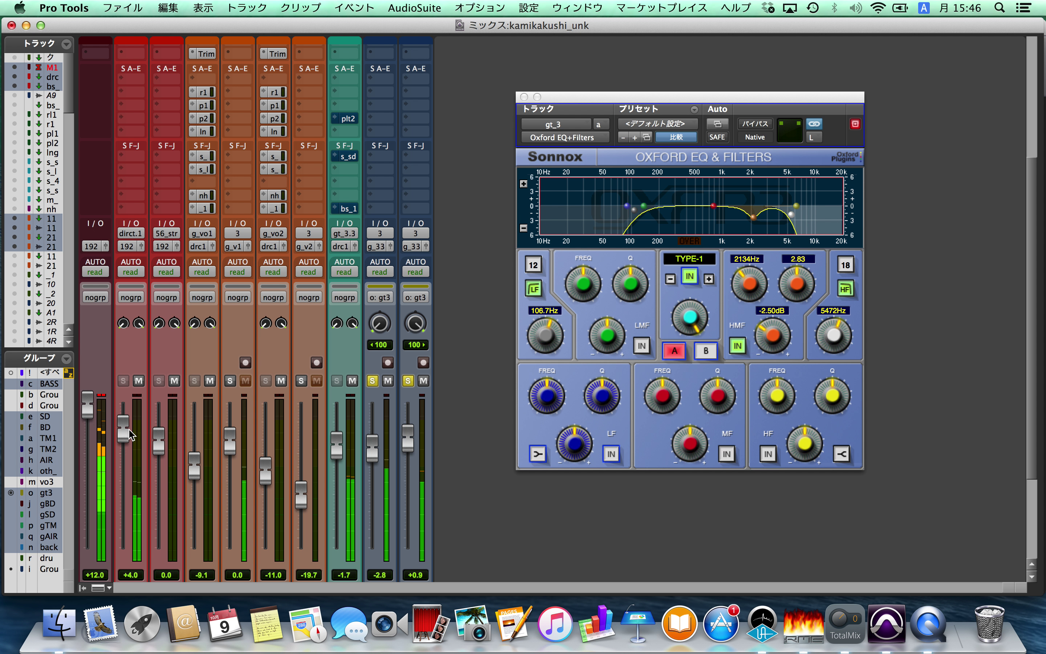
key("super+equal")
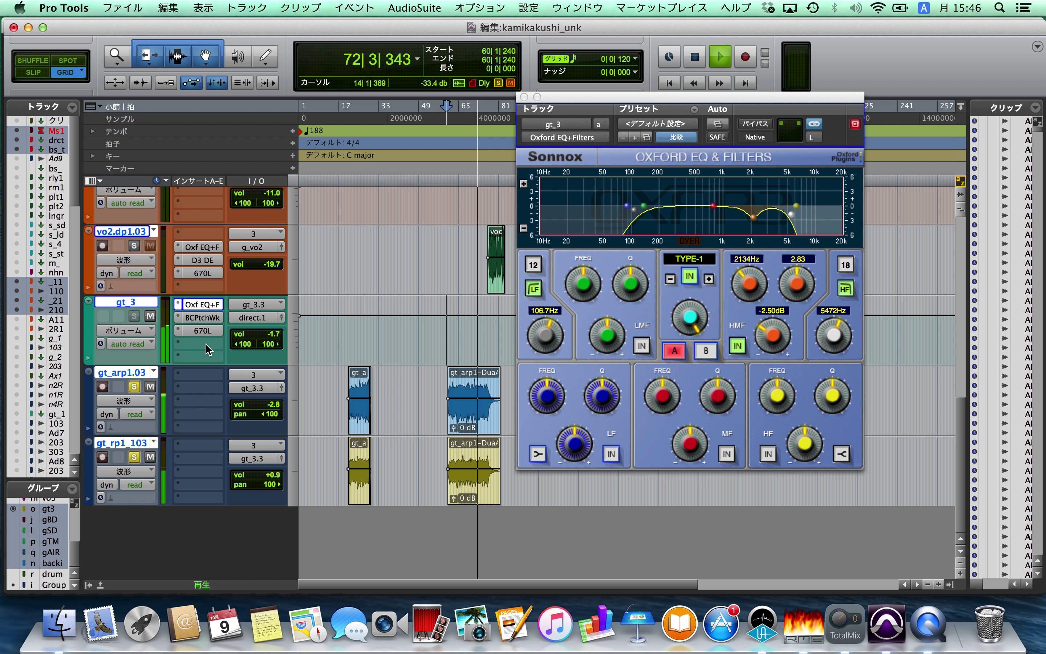
Set the direct track's mixer fader to 0.0 dB and stop playback
key("super+equal")
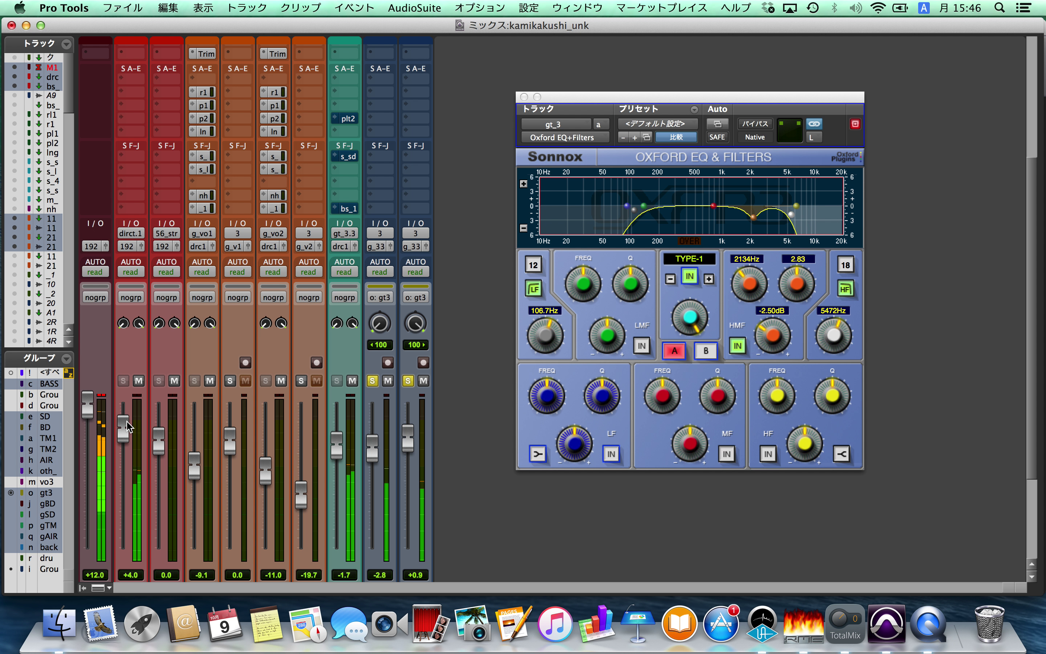
left_click_drag(126, 421, 122, 427)
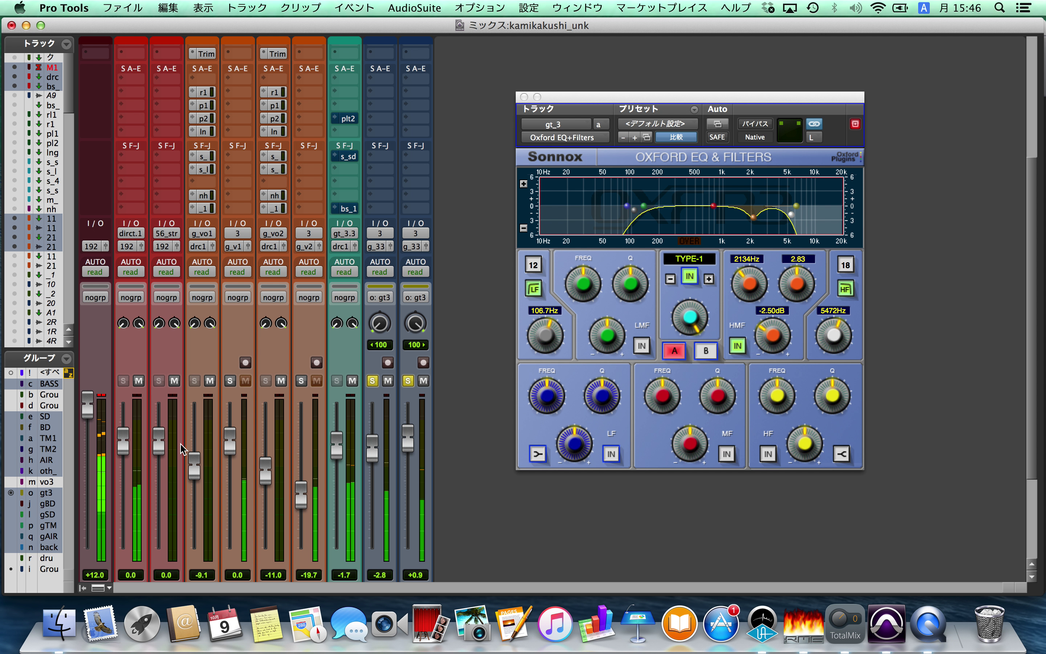
key("super+equal")
key("space")
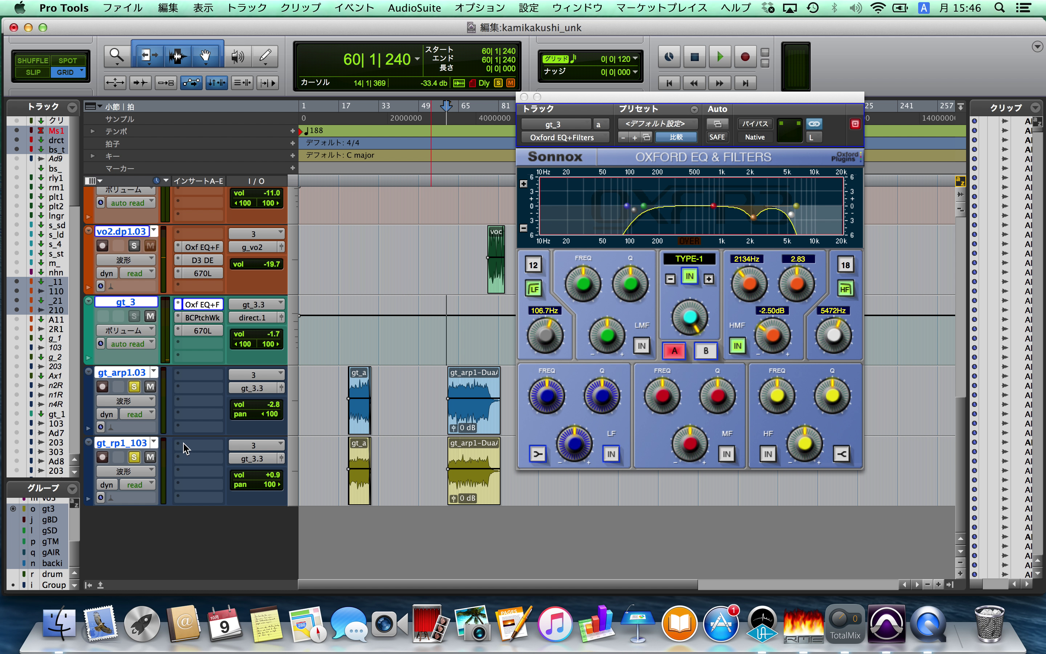
Restart playback and unmute gt_3's plate reverb, s_sdelay and buss_in.1 sends in the mixer
key("space")
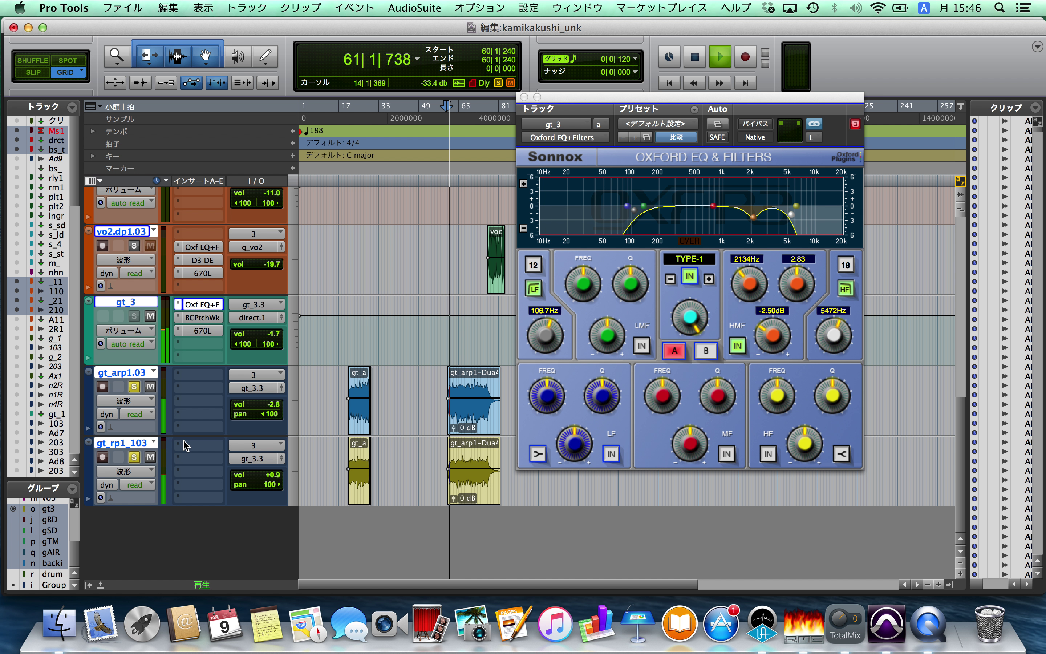
key("super+equal")
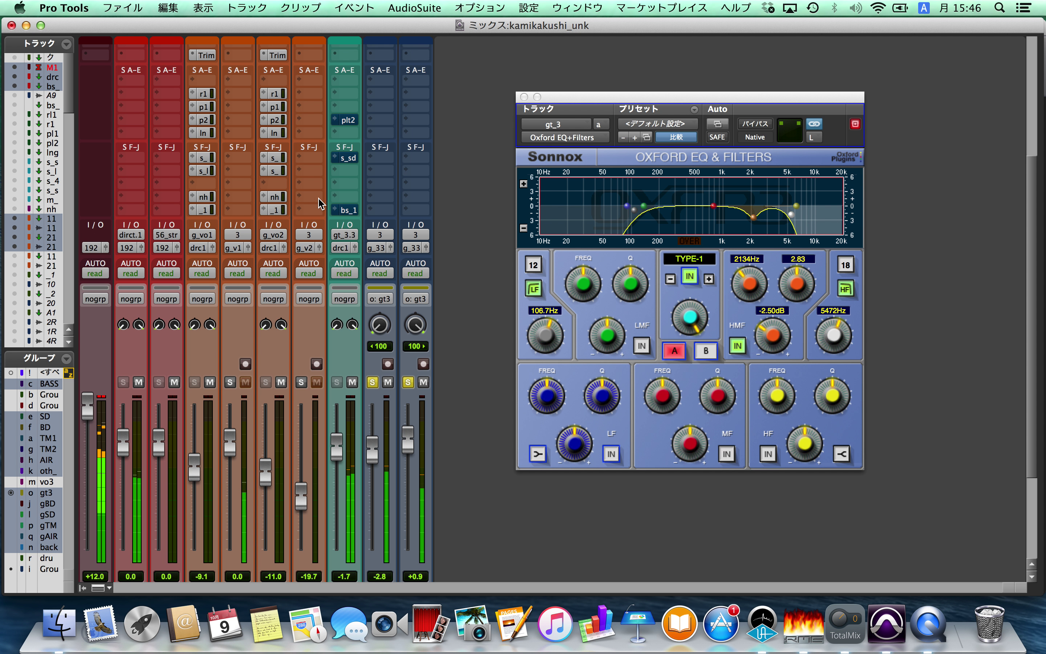
left_click(348, 121, "super")
left_click(351, 157, "super")
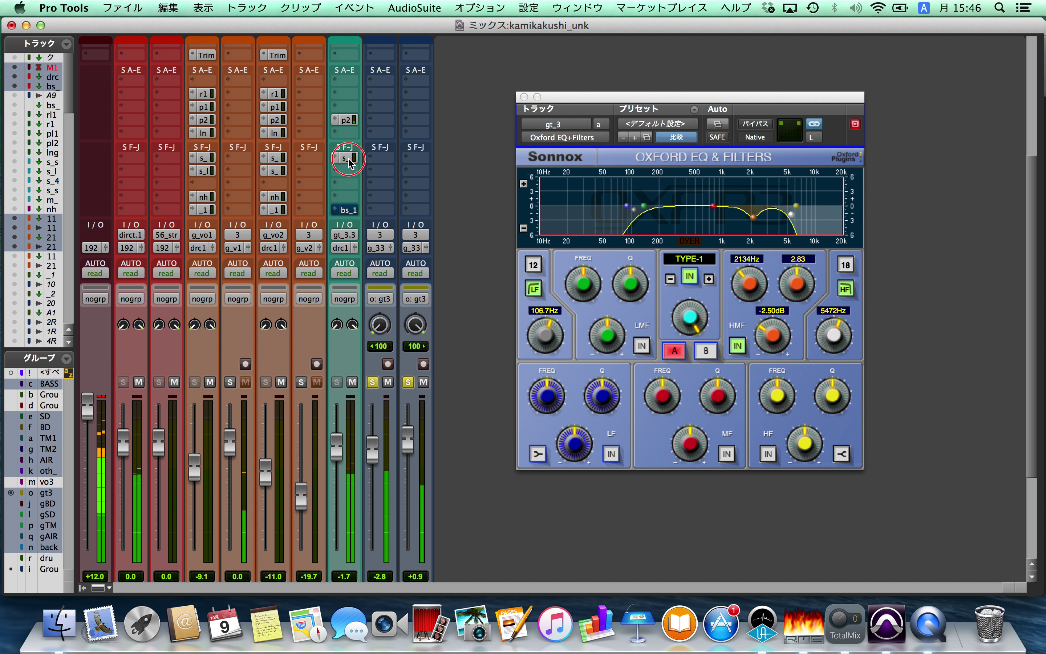
left_click(350, 212, "super")
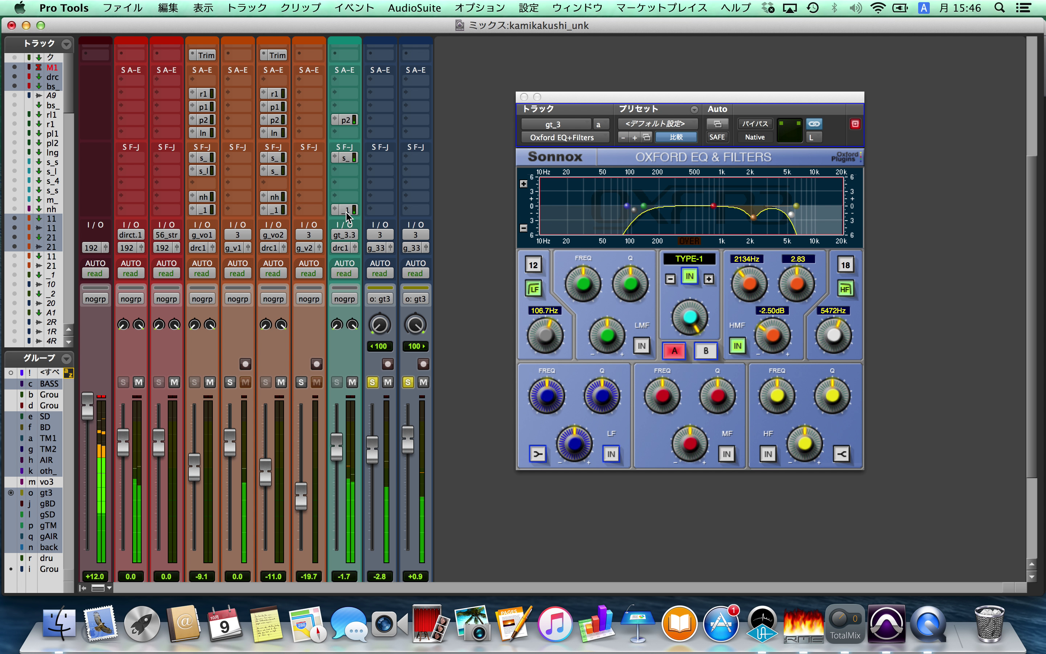
Open gt_3's buss_in.1 and s_sdelay sends, and set the s_sdelay send level to -5.2 dB
left_click(346, 211)
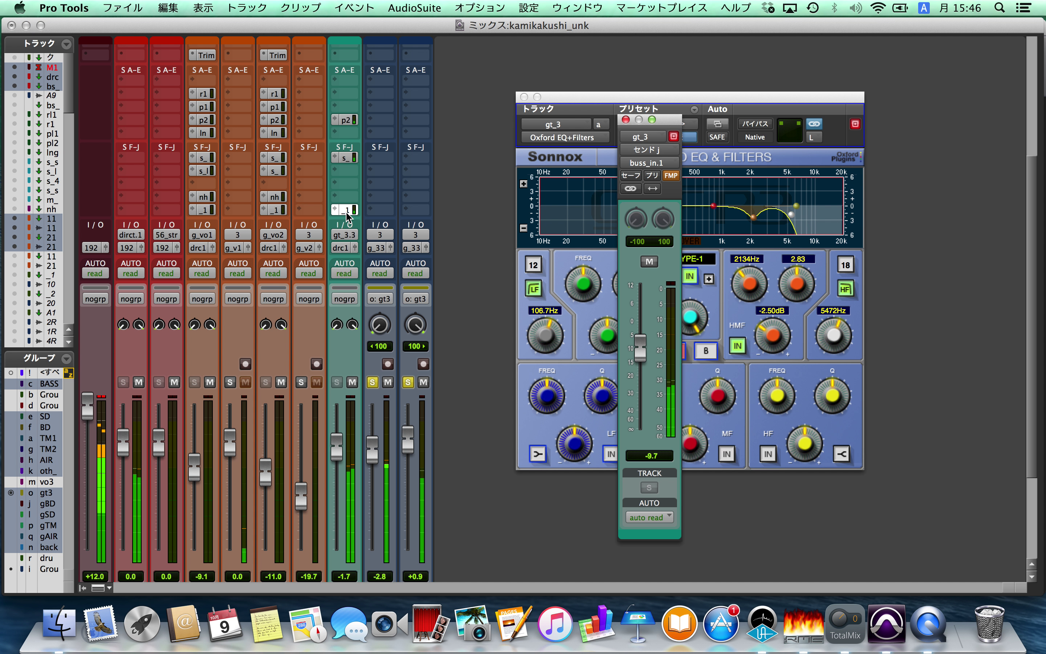
left_click(351, 159)
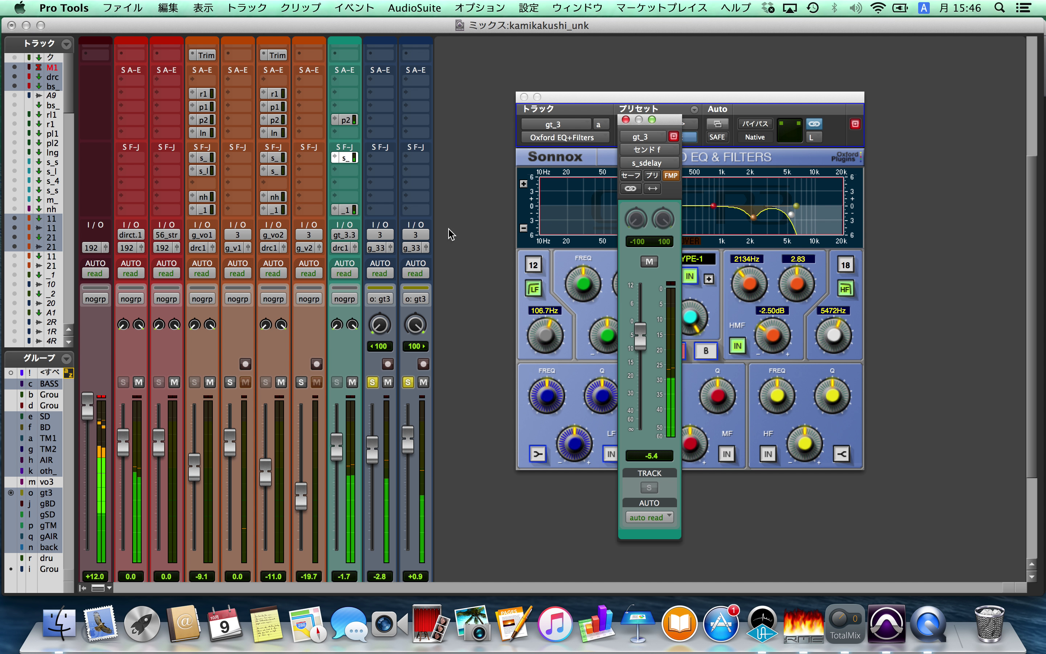
mouse_move(646, 342)
left_mouse_down()
mouse_move(645, 305)
mouse_move(646, 340)
left_mouse_up()
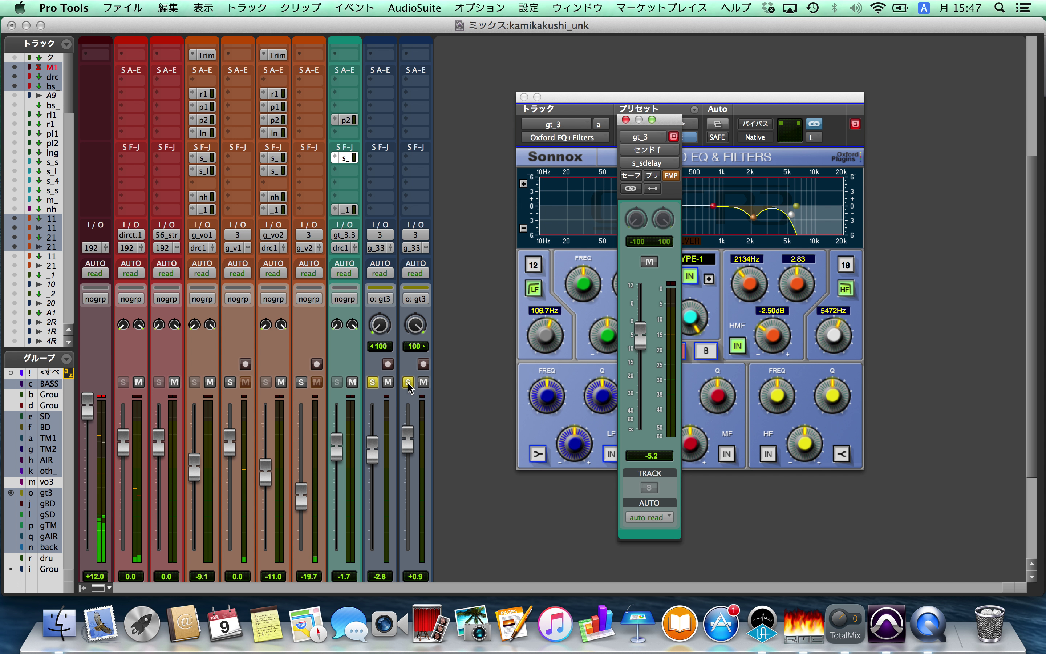
Unsolo the two gt_3 group guitar tracks and solo the four vocal tracks
left_click(372, 382)
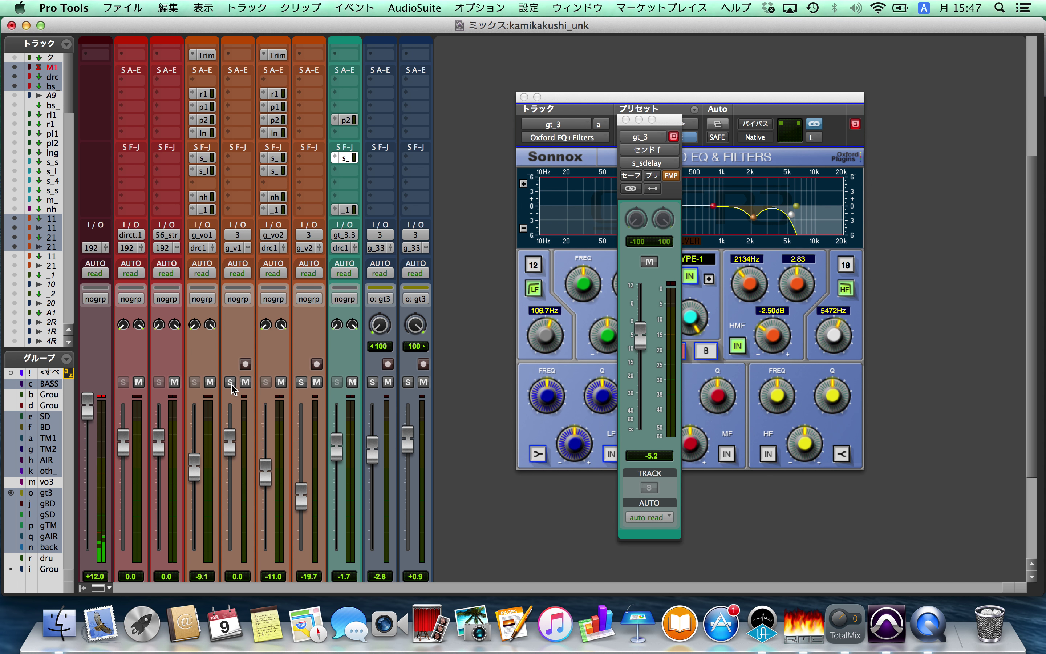
scroll(231, 389, "down", 3)
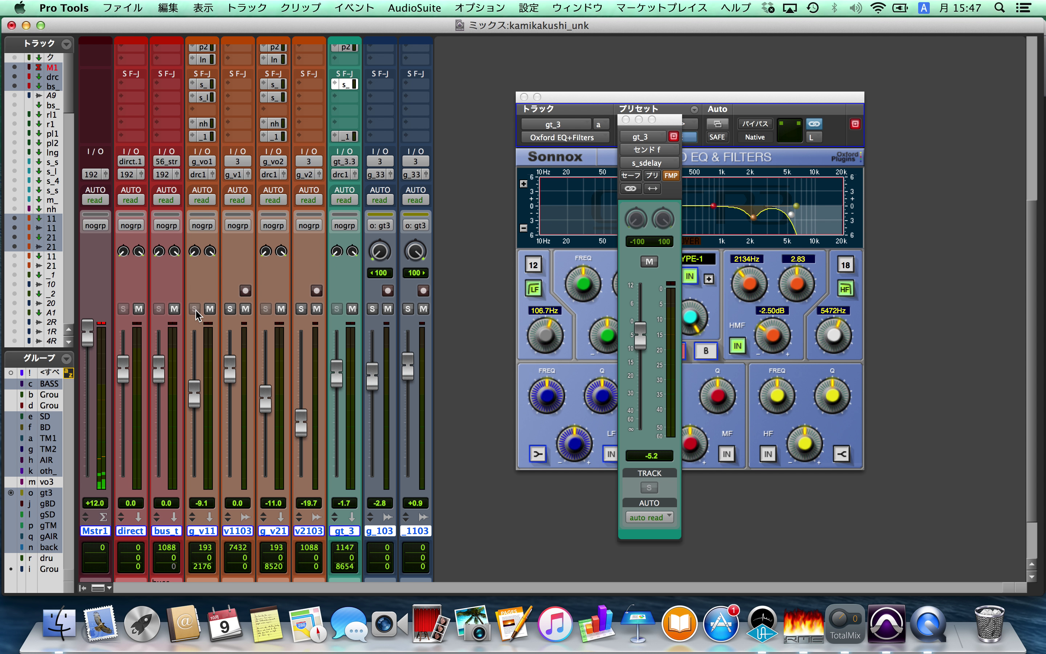
left_click(195, 308)
left_click(230, 309)
left_click(266, 310)
left_click(298, 309)
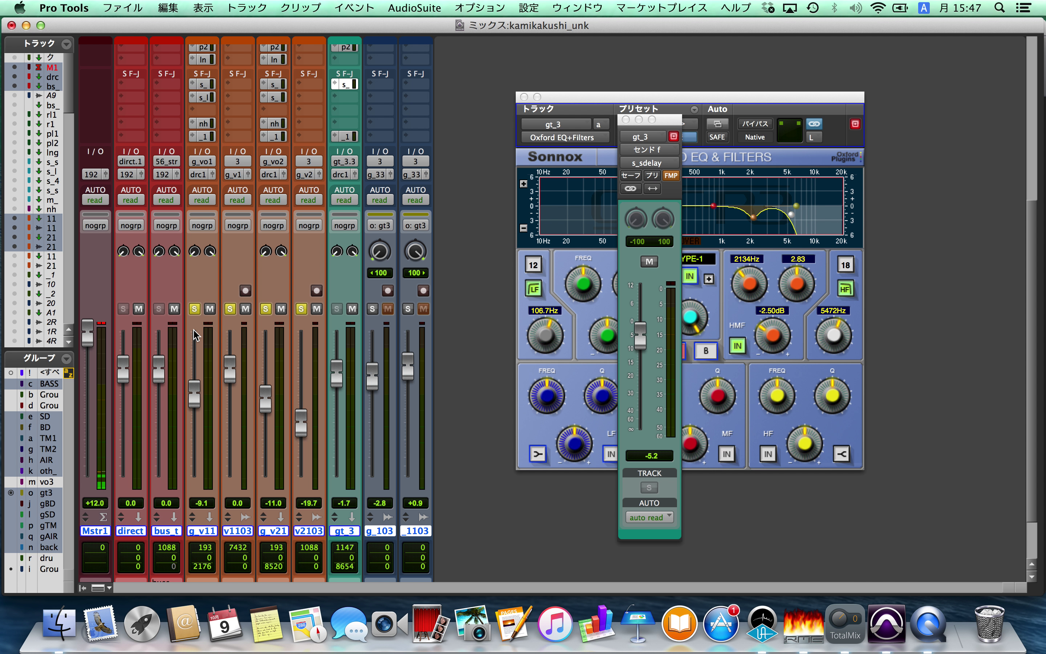
Mute the g_vo2.dup1 and vo2.dp1.03 vocal tracks in the edit window
key("super+equal")
scroll(394, 356, "up", 5)
scroll(394, 355, "down", 2)
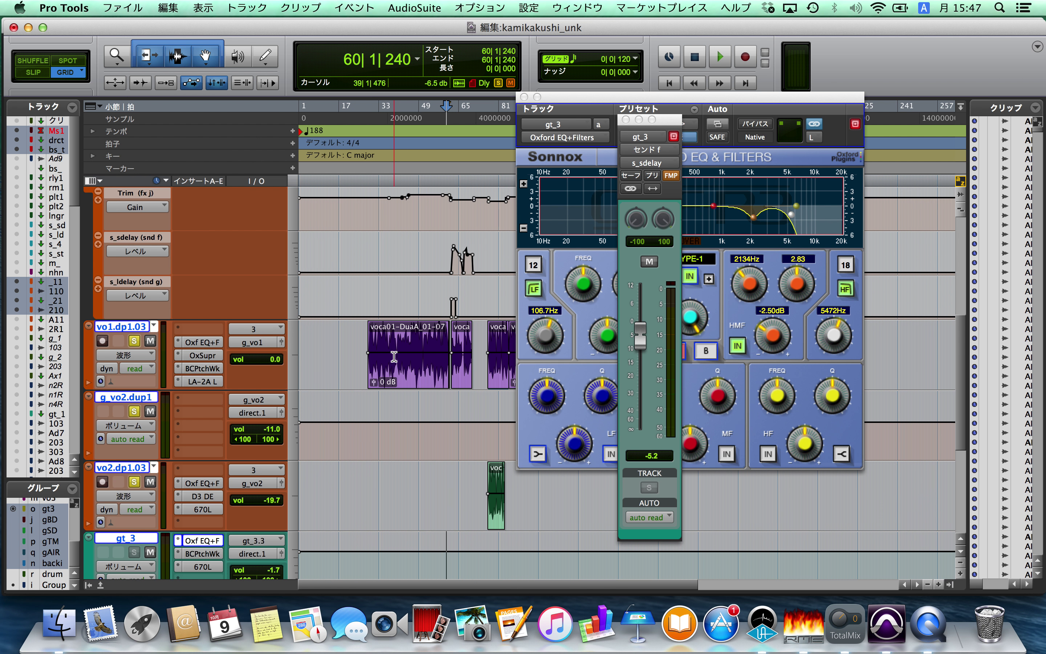
scroll(394, 356, "down", 1)
left_click(150, 367)
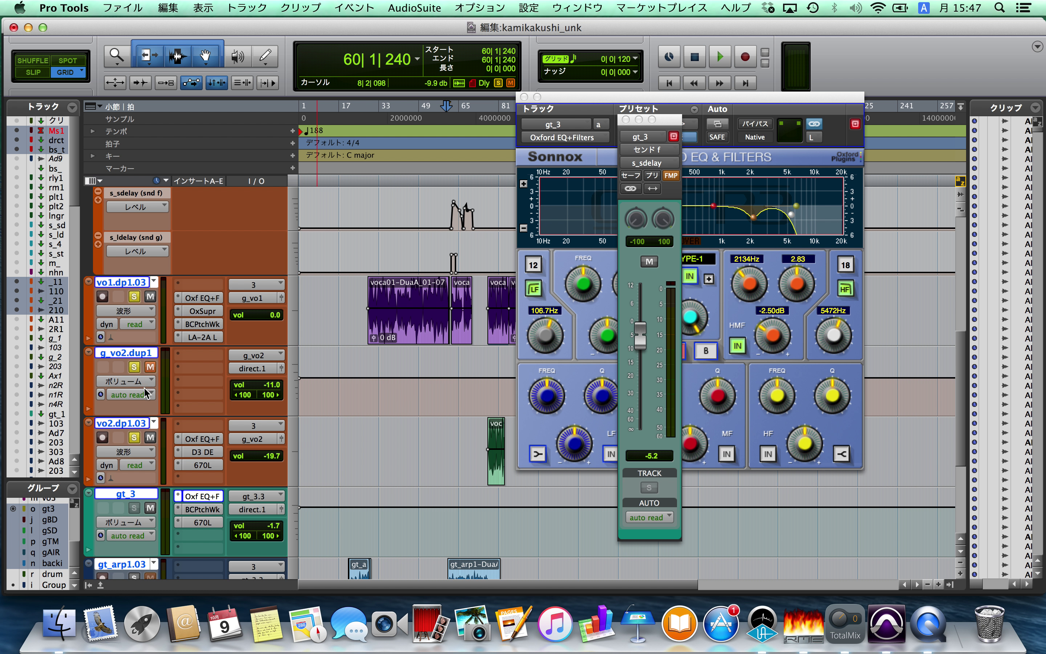
left_click(150, 437)
Close gt_3's s_sdelay send window and the Oxford EQ window
scroll(395, 385, "right", 5)
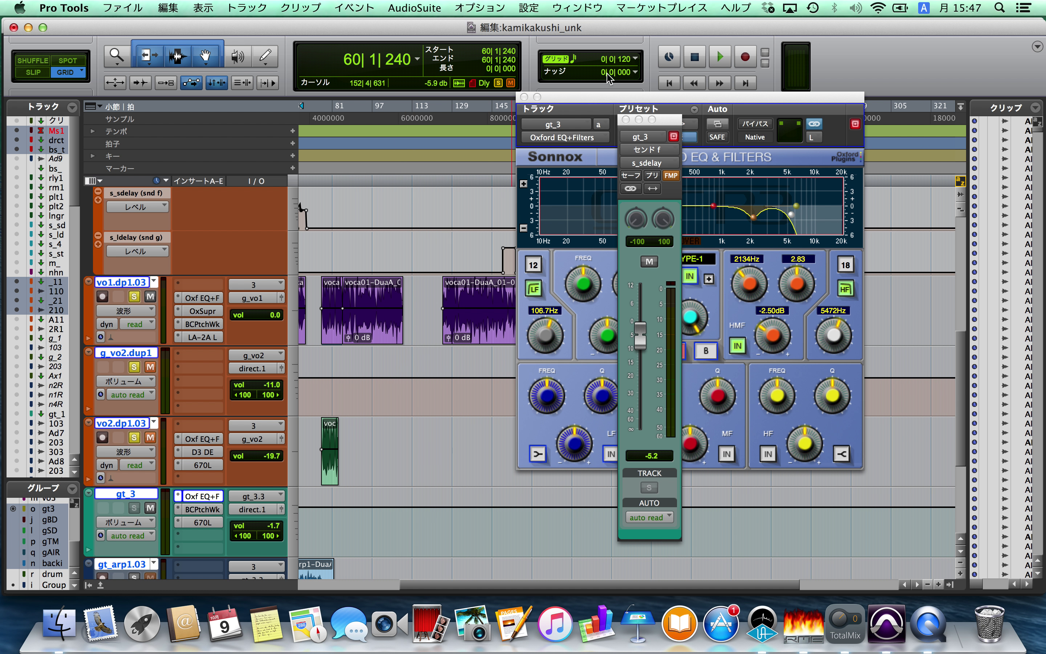
left_click(626, 120)
left_click(524, 97)
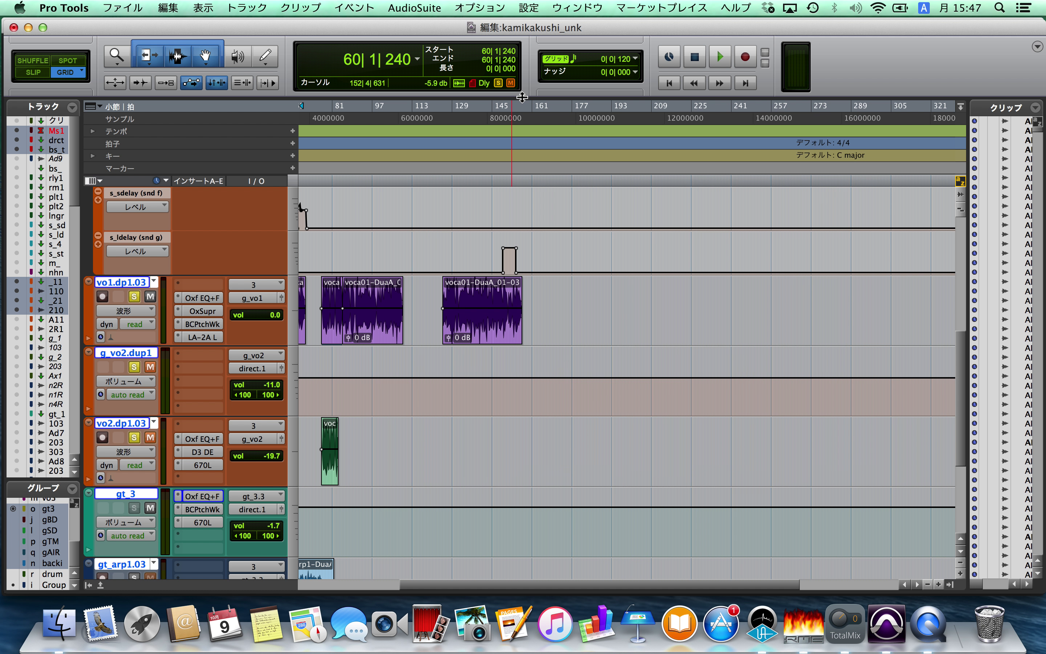
scroll(468, 376, "left", 5)
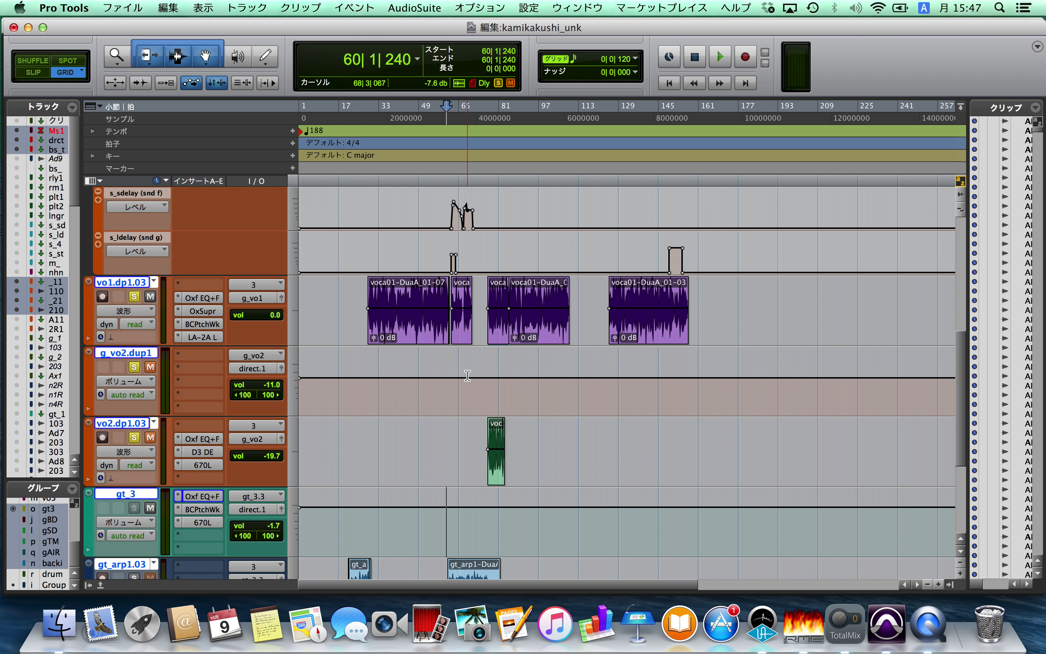
Play the vocals from 75|4|120 and set the direct track's mixer fader to +2.8 dB
left_click(485, 285)
key("space")
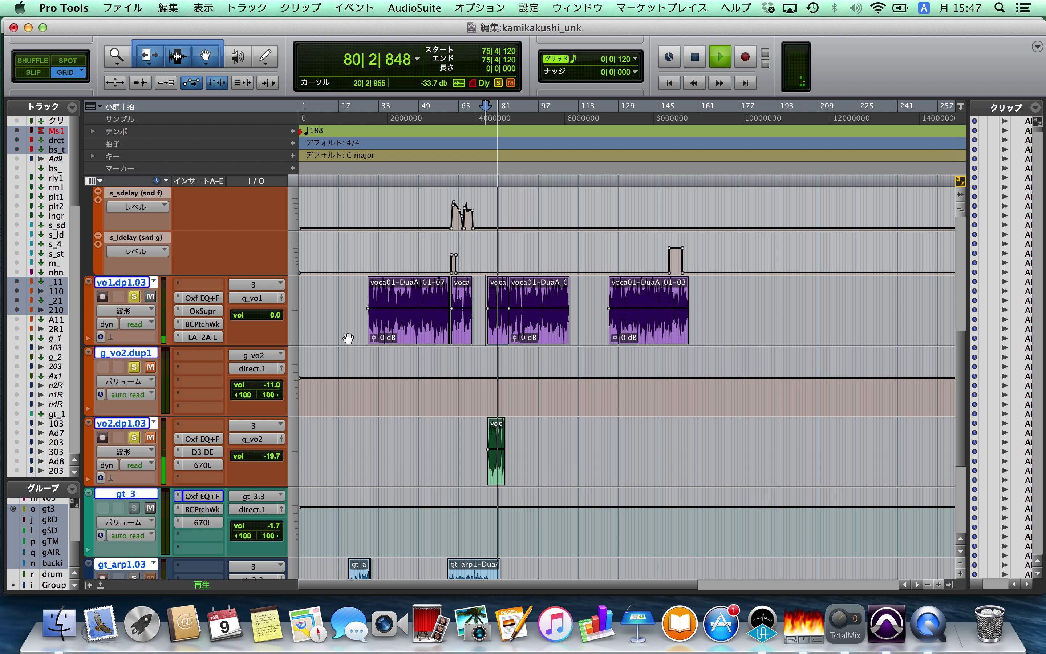
key("super+equal")
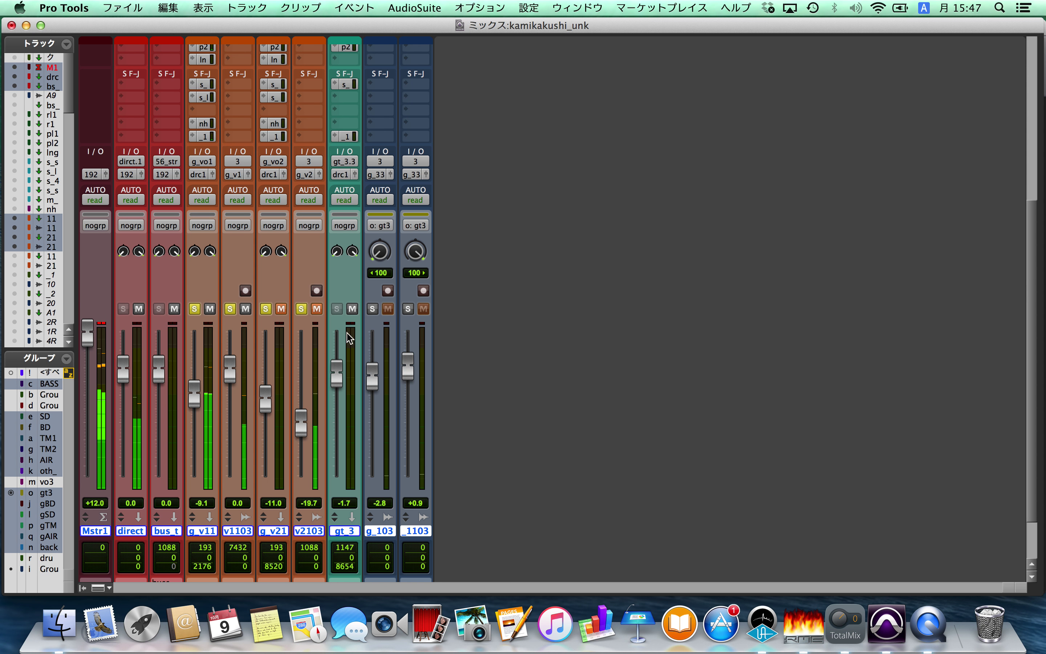
left_click_drag(124, 372, 124, 369)
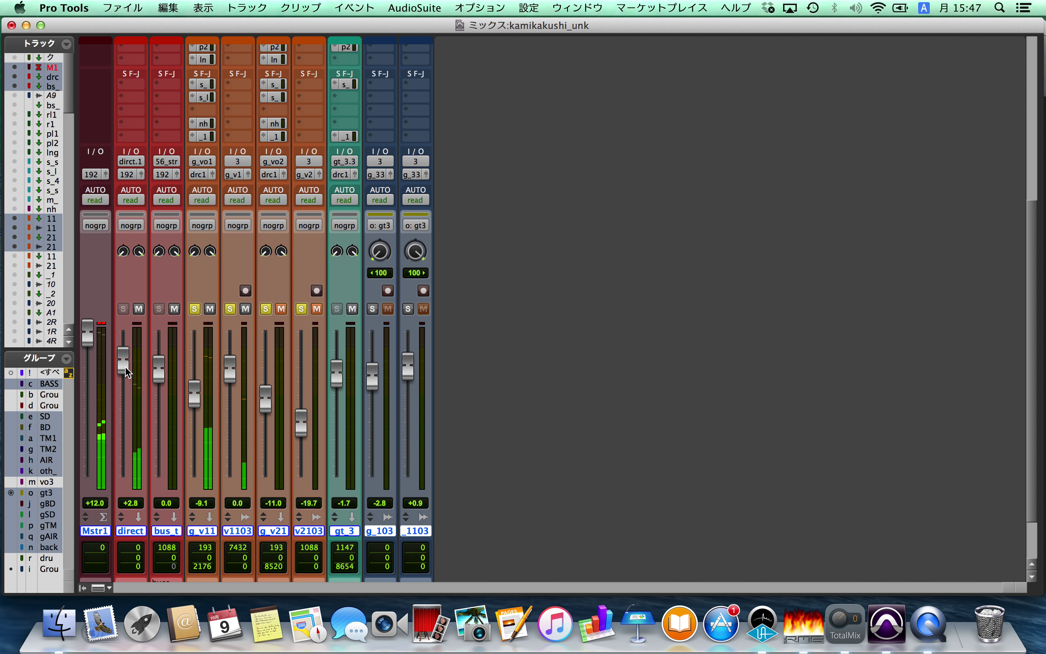
Unmute the g_vo2.dup1 and vo2.dp1.03 vocal tracks in the edit window and play the soloed vocals from 76|2|480
key("super+equal")
left_click(150, 297)
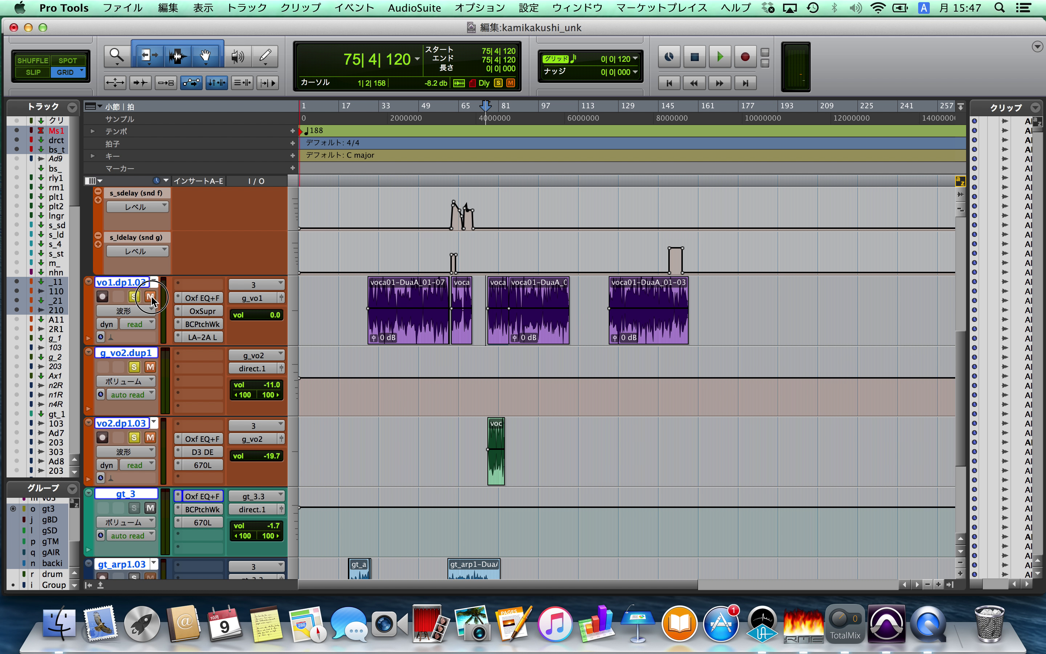
left_click(150, 365)
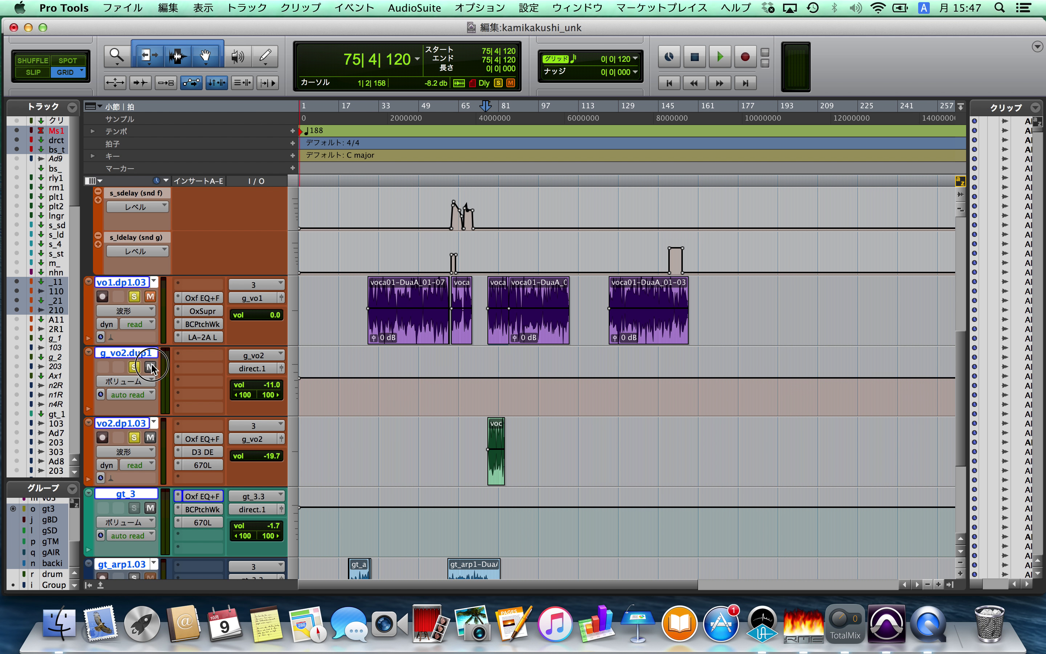
left_click(486, 421)
key("space")
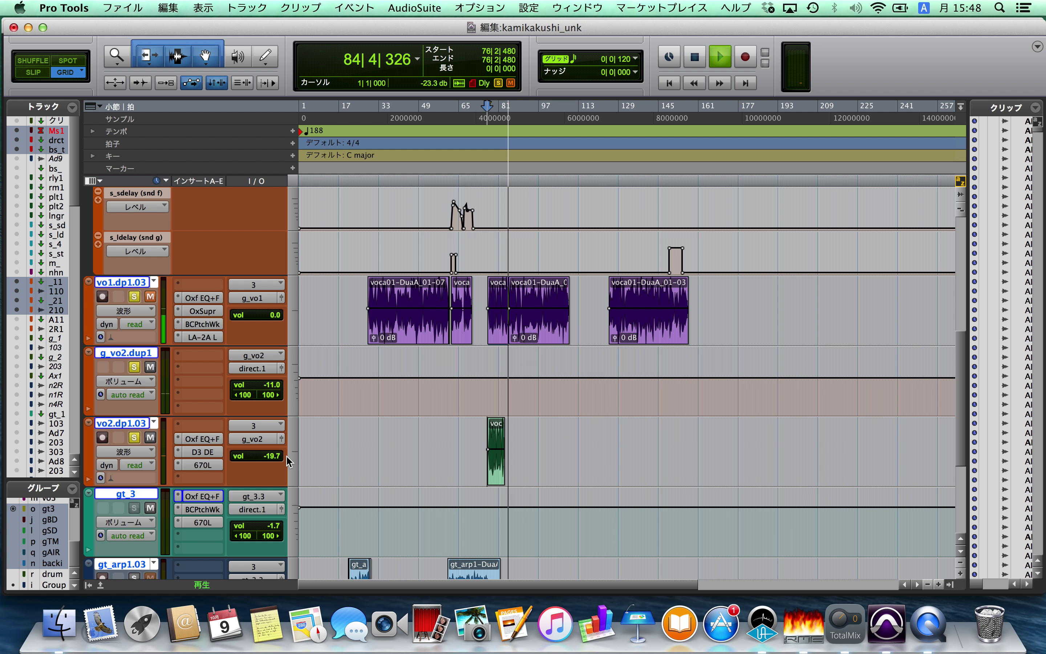
Lower vo2.dp1.03's volume to -∞, play the vocals from 76|2|480, and raise its volume to -20.6 dB during playback
key("space")
left_click_drag(269, 458, 264, 495)
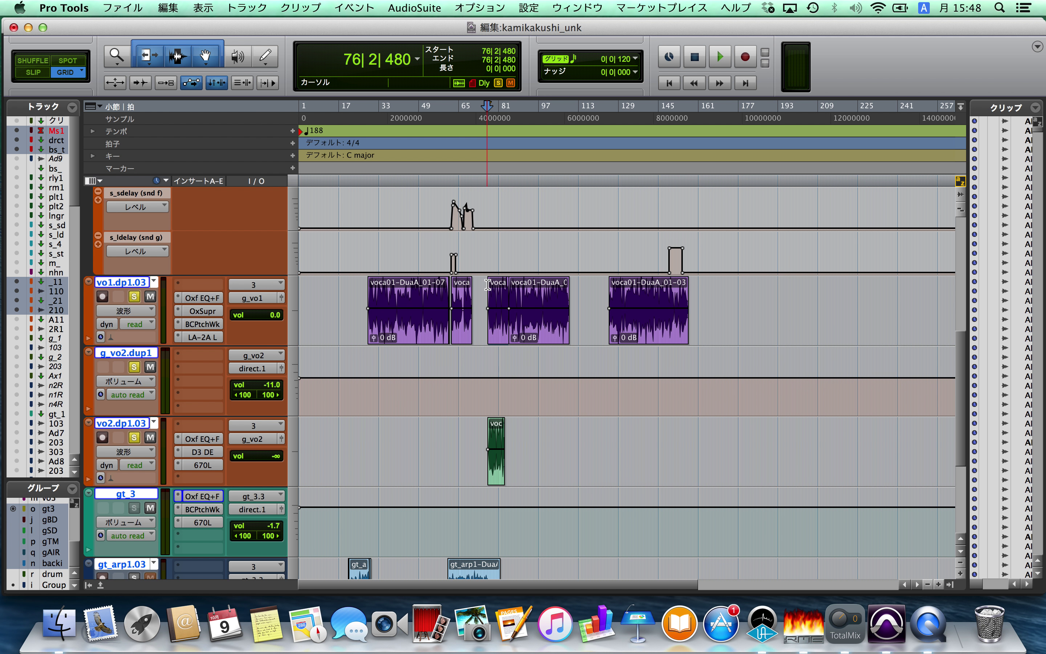
key("space")
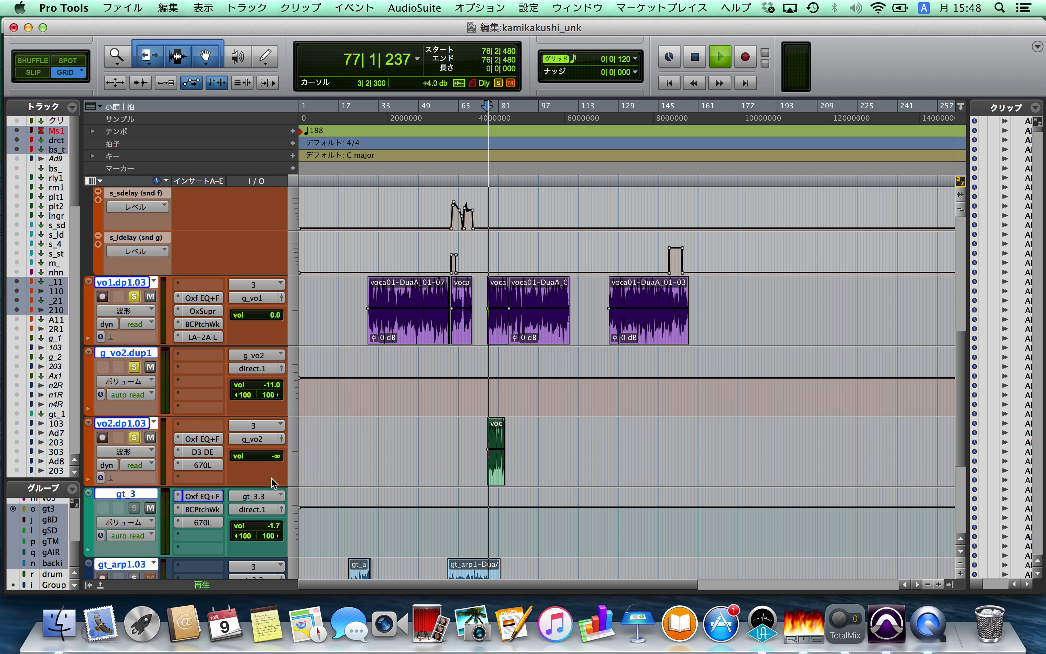
left_click_drag(268, 455, 284, 437)
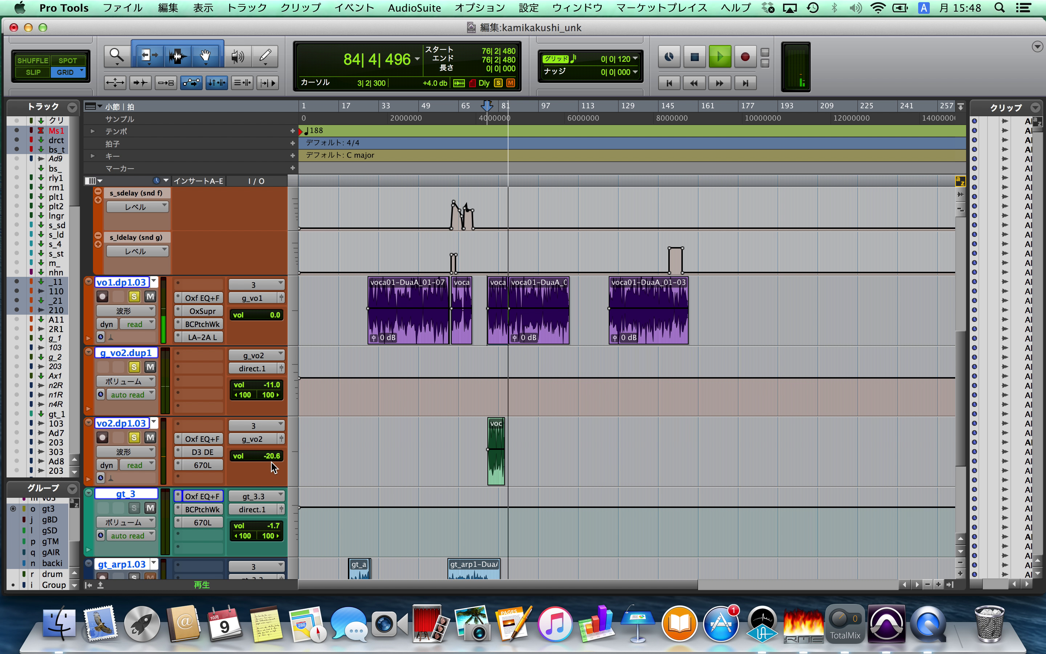
key("space")
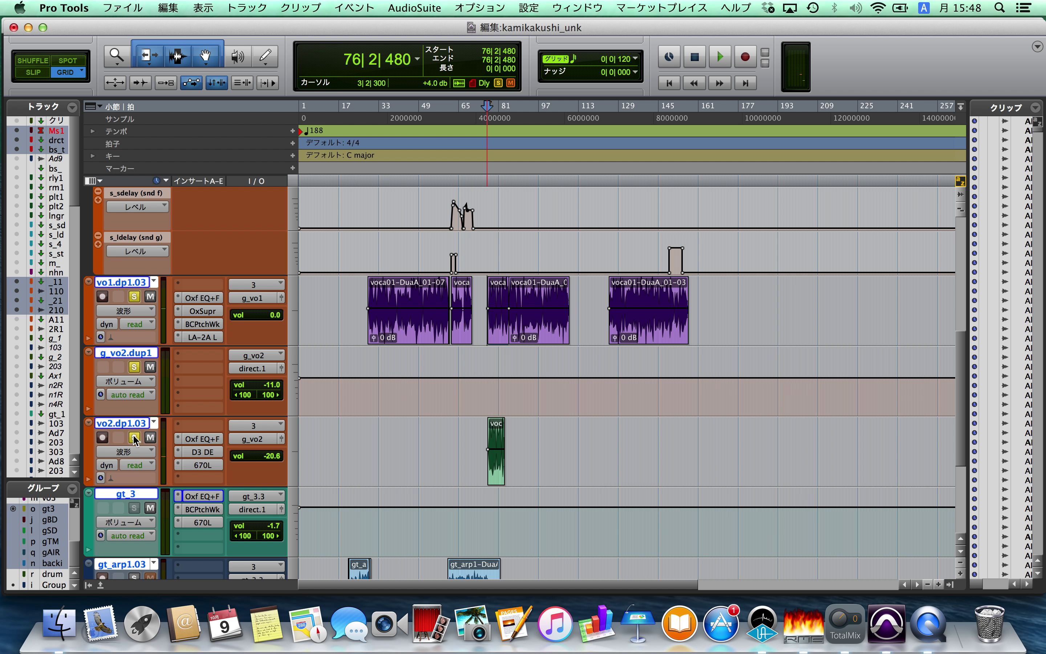
Unsolo the vocal tracks and set the direct track's mixer fader to 0.0 dB
scroll(137, 317, "up", 5)
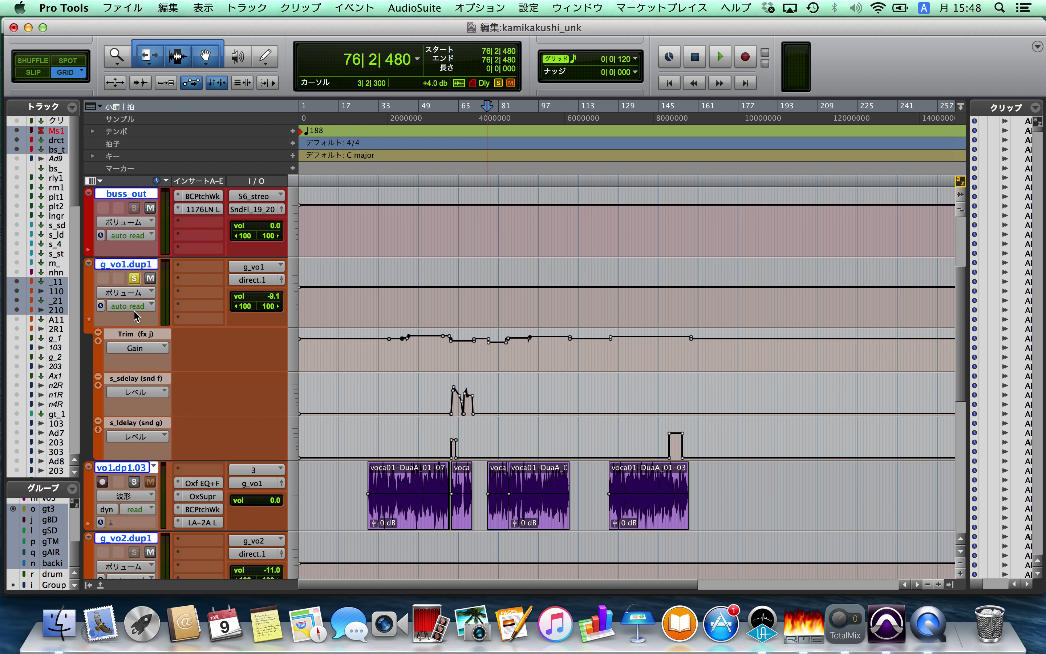
left_click(135, 278)
key("super+equal")
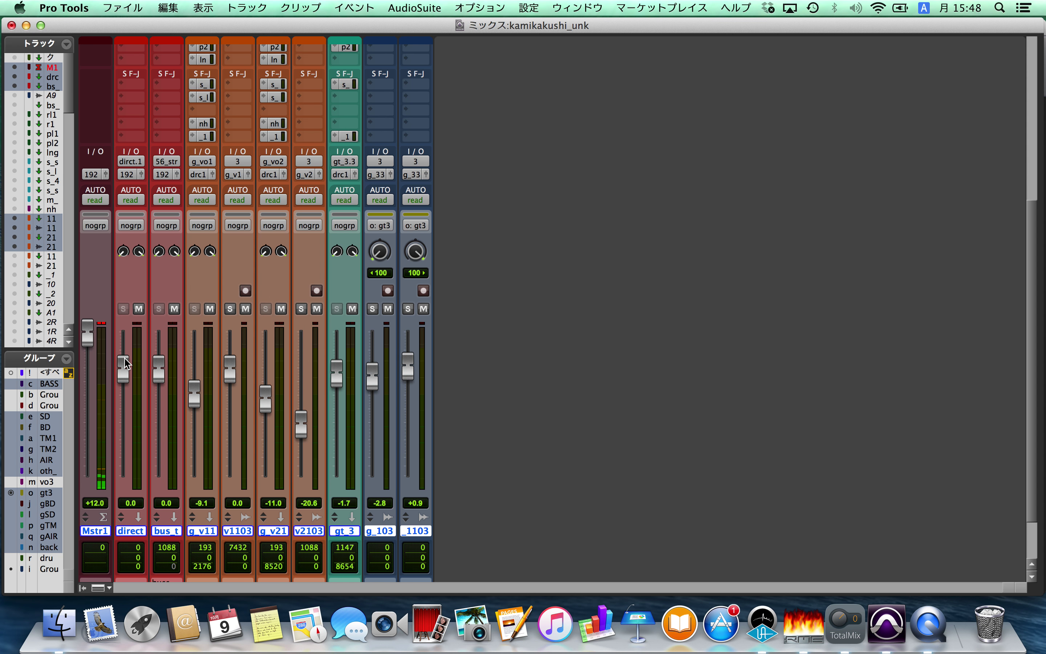
Play the session without any solos from 58|3|480 in the edit window
key("super+equal")
scroll(441, 486, "down", 5)
left_click(466, 334)
left_click(461, 340)
left_click(437, 343)
left_click(442, 343)
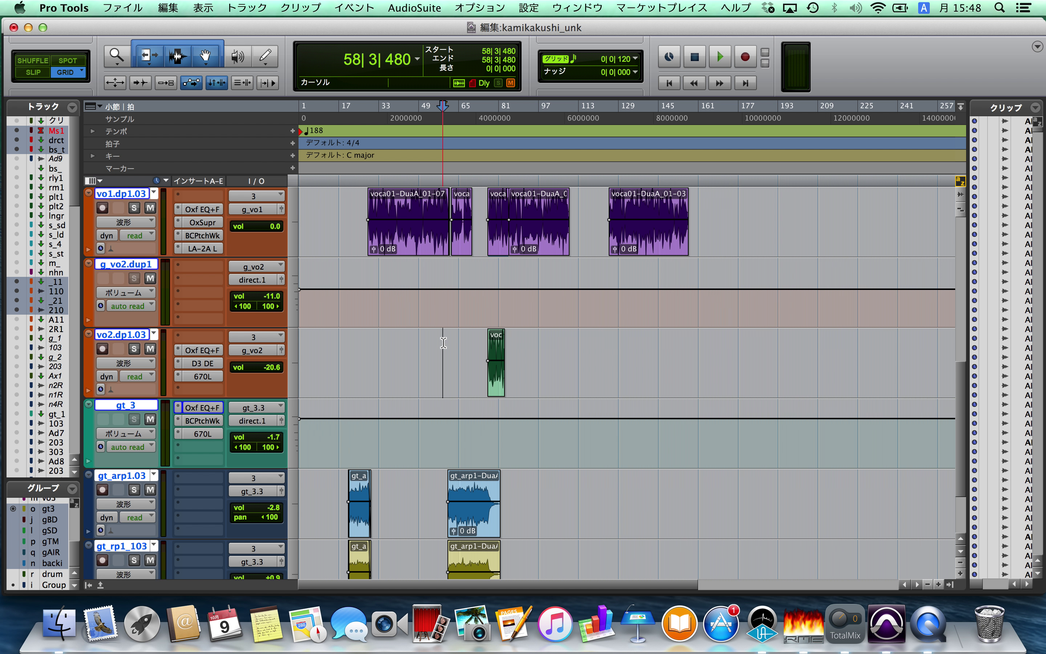
key("space")
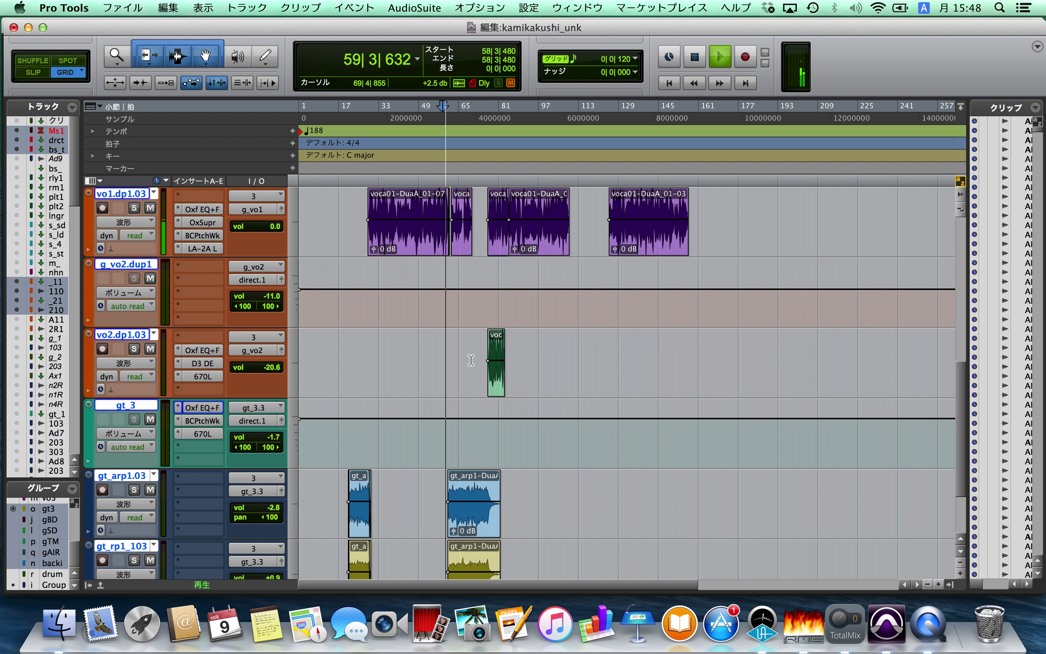